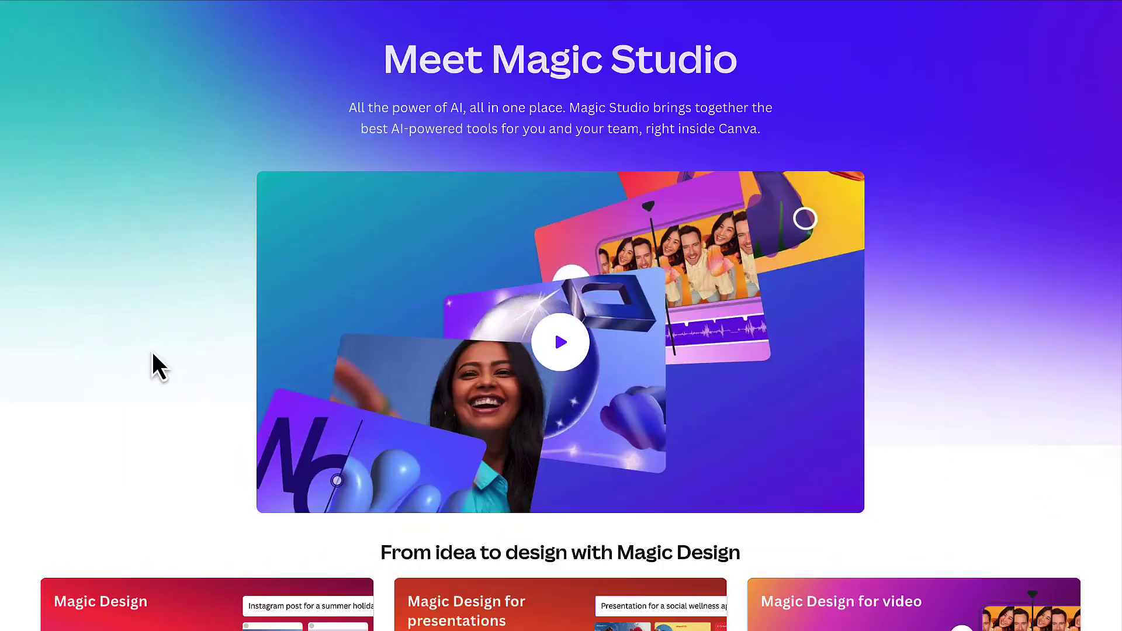
Scroll through the Magic Studio features and the Home page's Try our newest features carousel
scroll(151, 349, "down", 5)
scroll(152, 352, "down", 11)
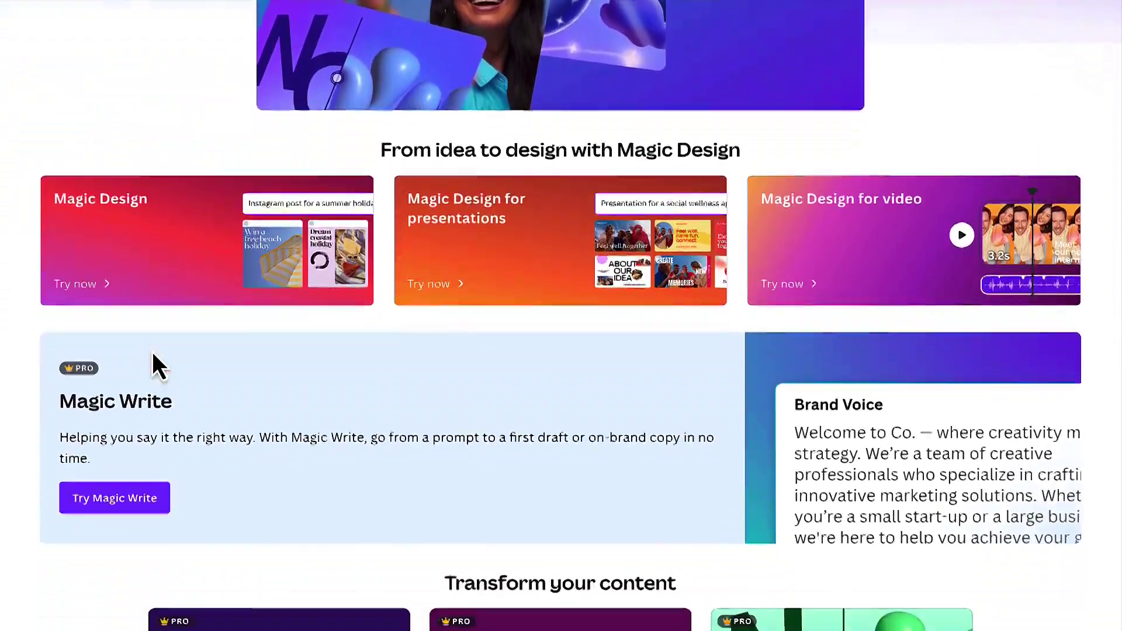
scroll(153, 362, "down", 10)
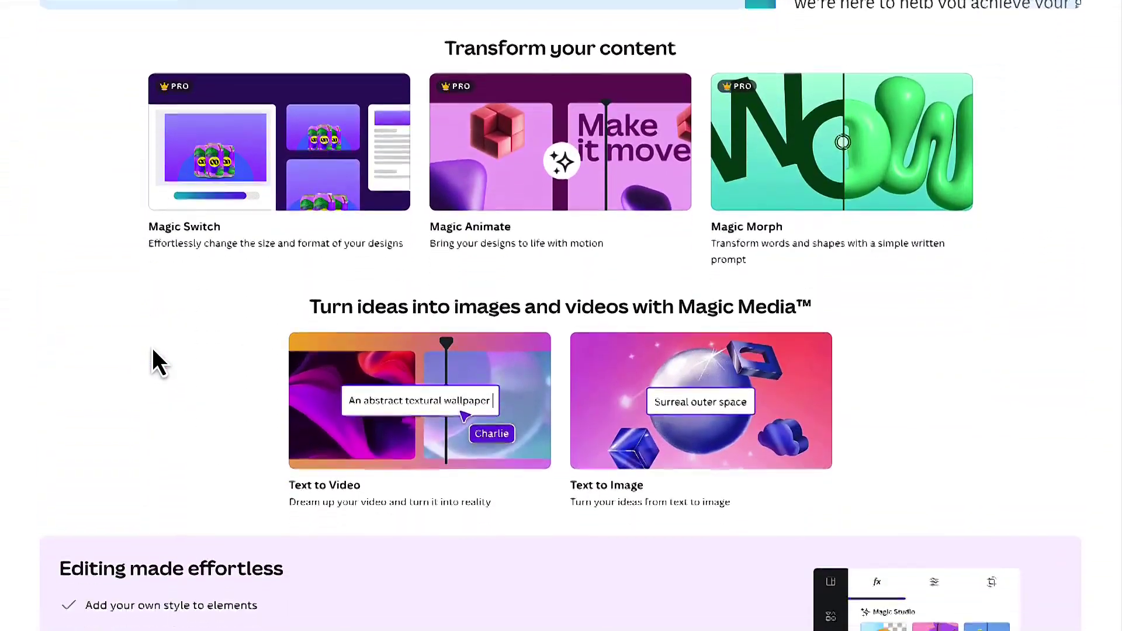
scroll(153, 350, "down", 11)
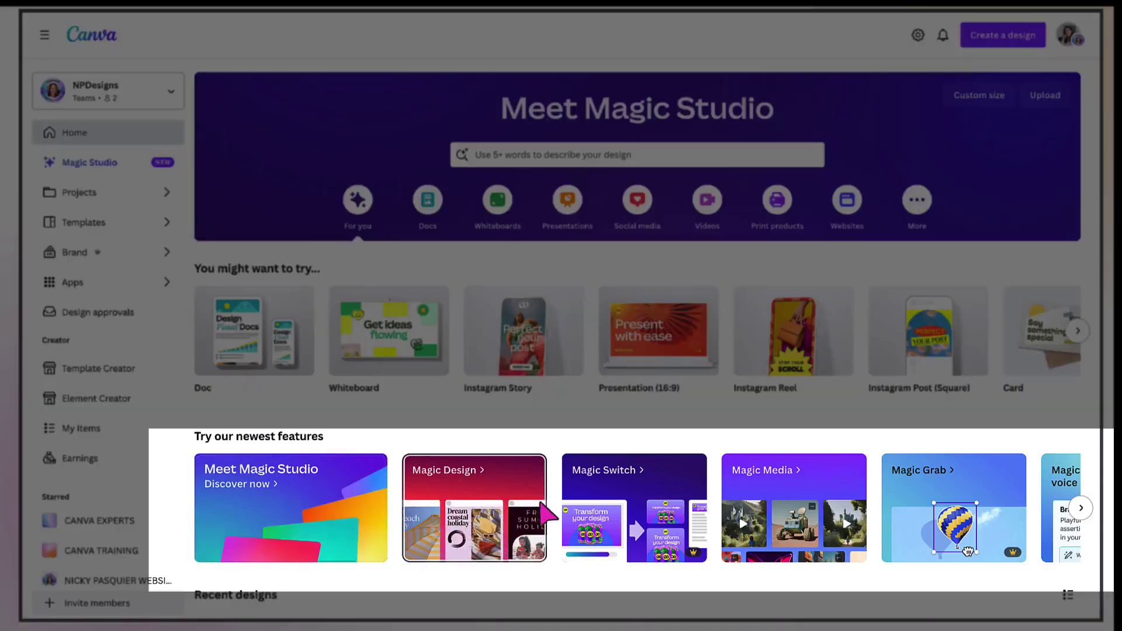
scroll(643, 502, "right", 5)
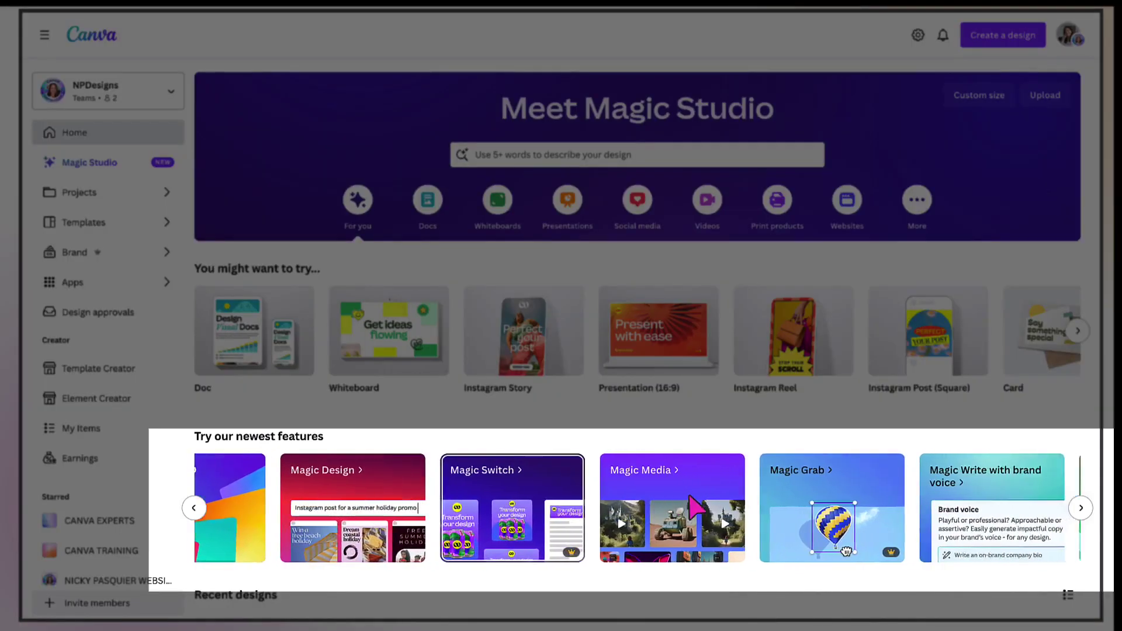
scroll(697, 508, "right", 5)
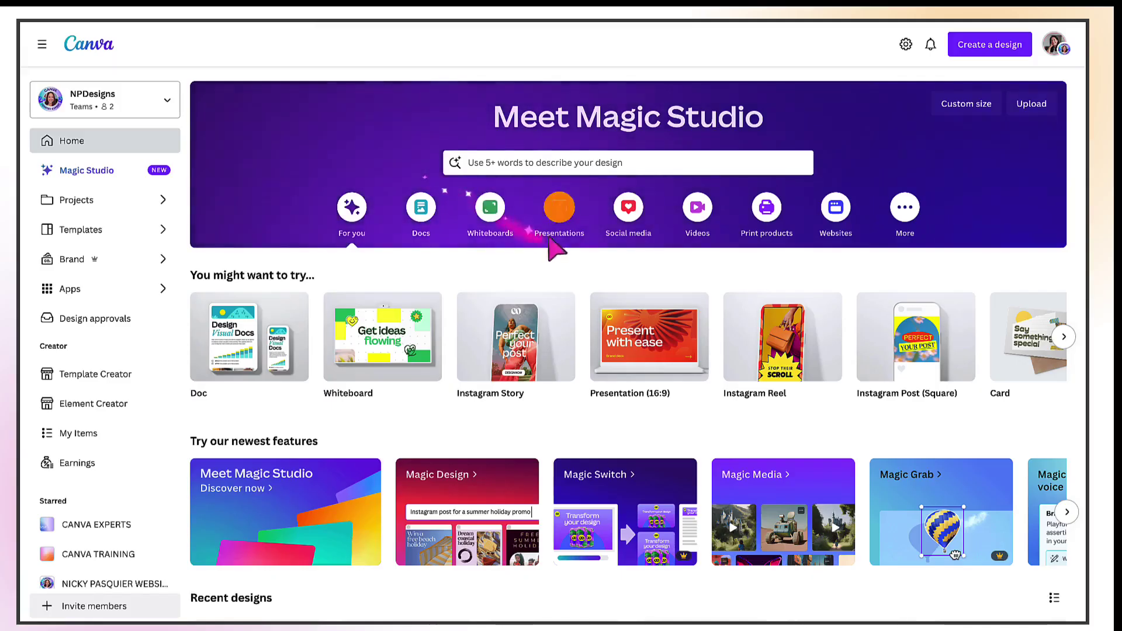
Show the Social media templates and scroll through Popular templates to create a blank Mobile Video
left_click(632, 211)
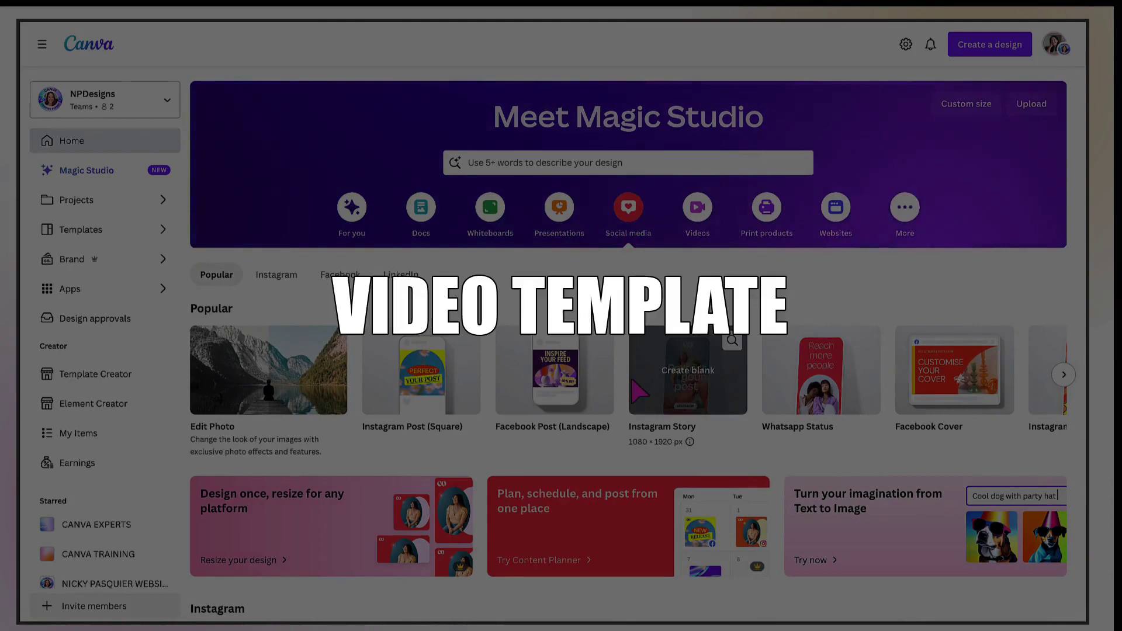
scroll(638, 391, "right", 5)
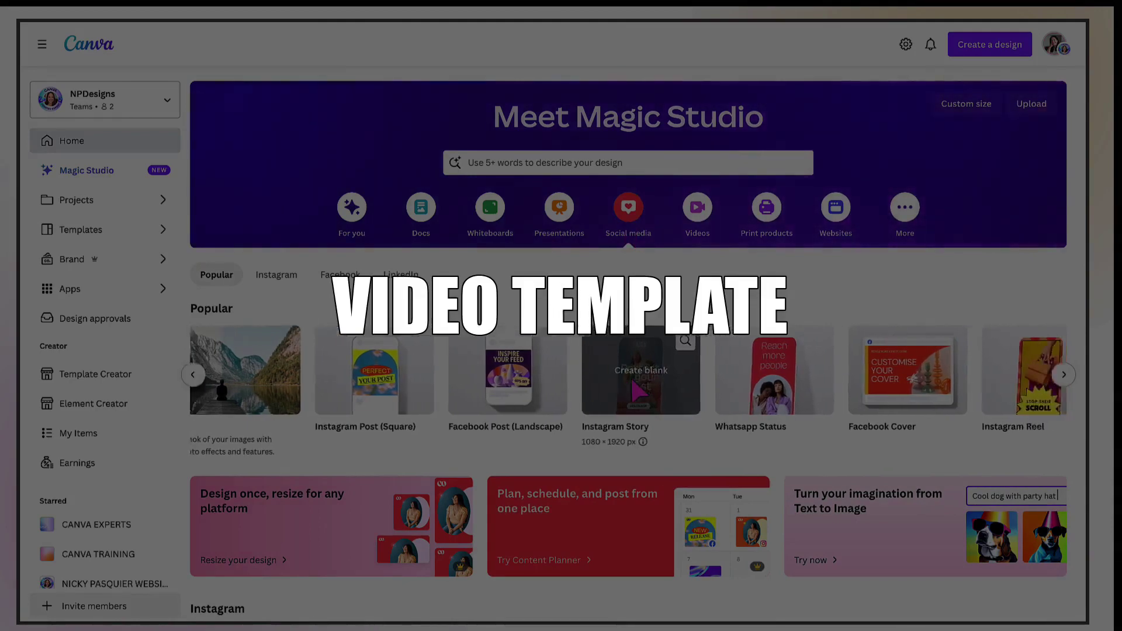
scroll(634, 387, "right", 3)
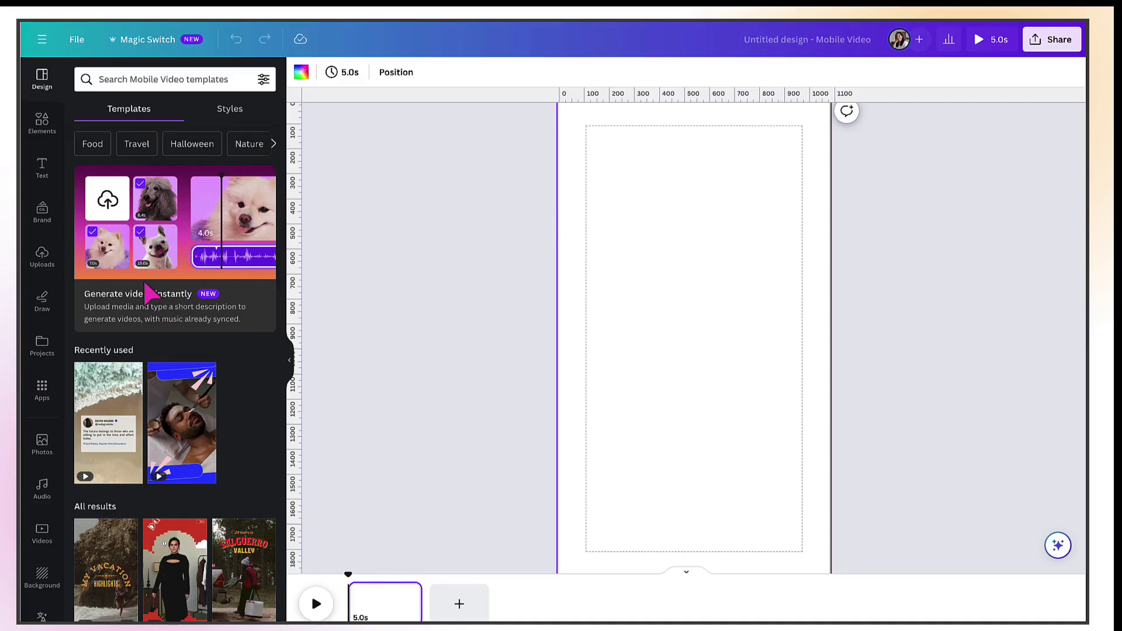
Open the Generate videos instantly Magic Design picker, which asks for at least three files
left_click(153, 301)
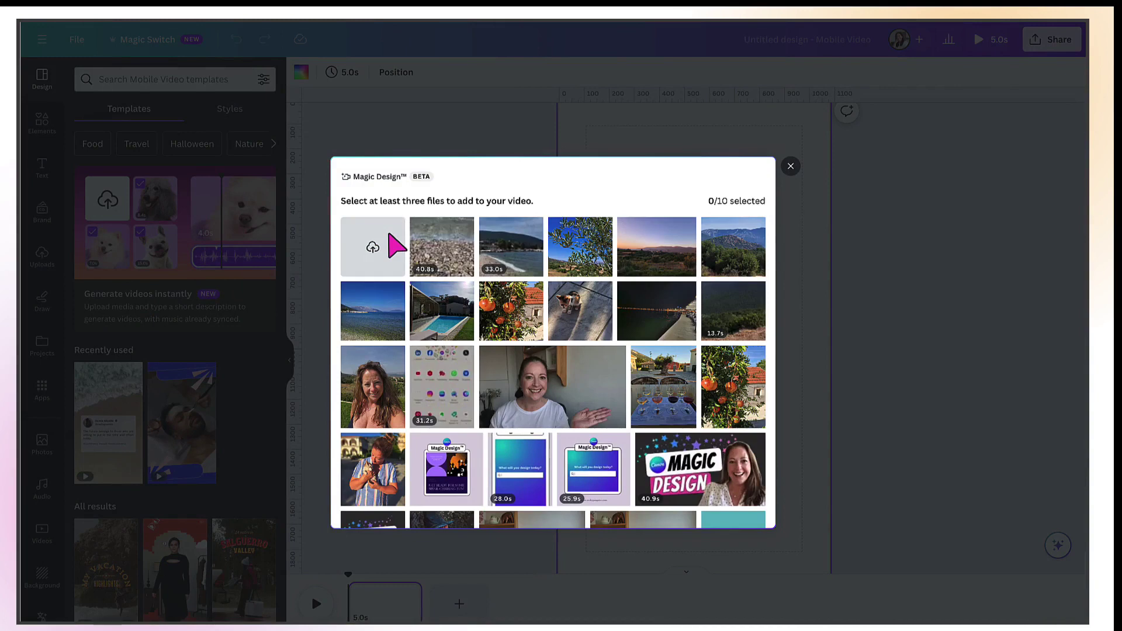
left_click(388, 235)
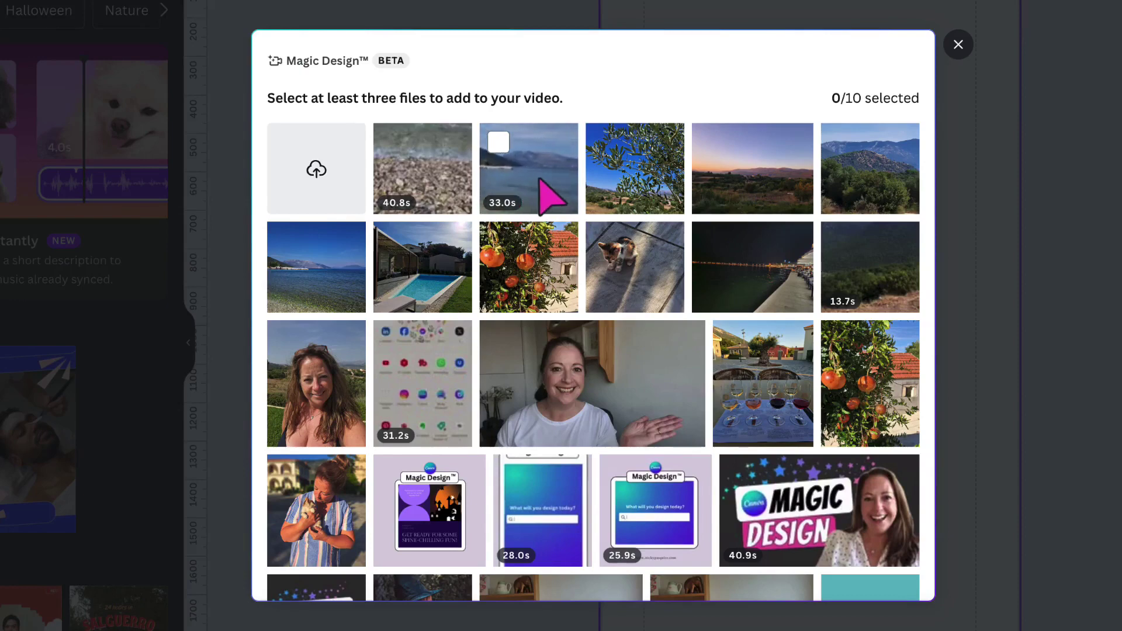
mouse_move(604, 188)
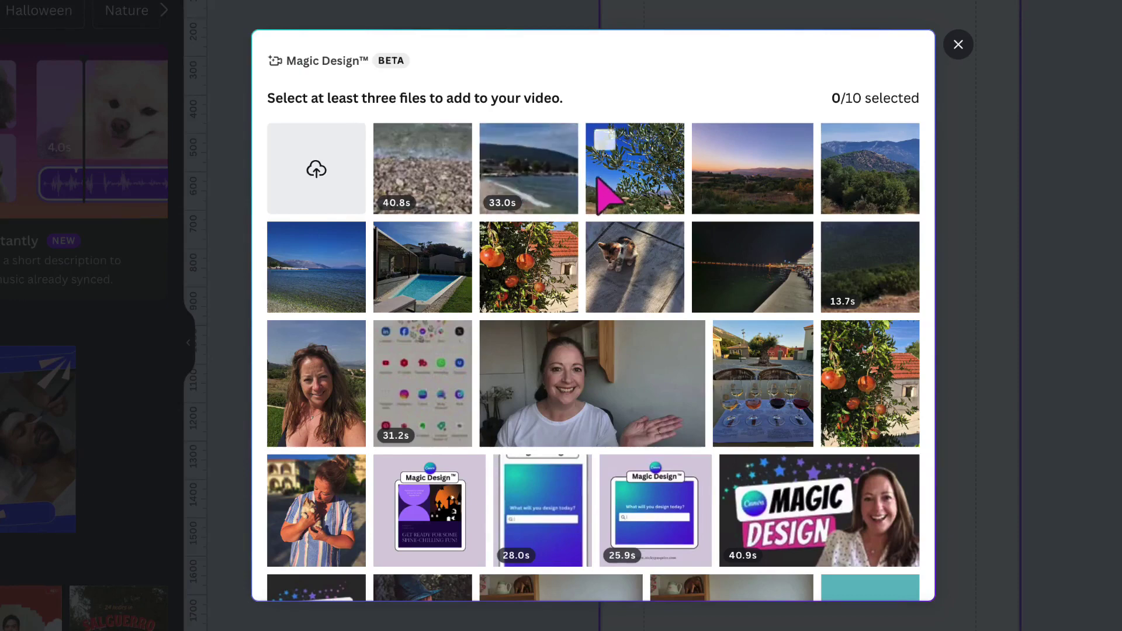
mouse_move(529, 170)
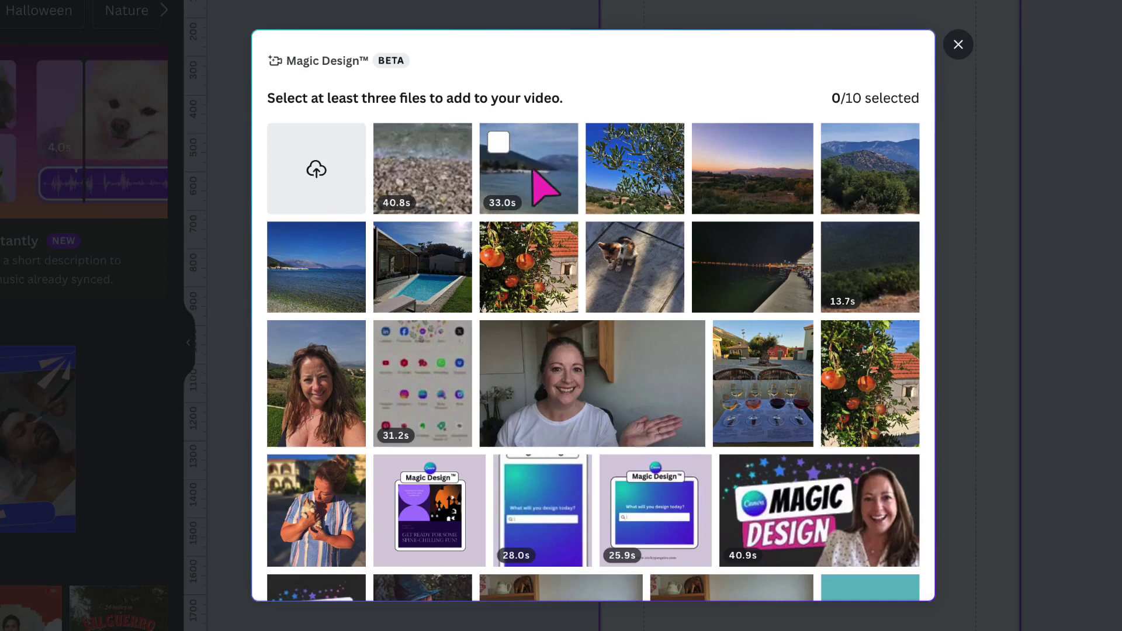
Tick the 33.0s beach, 40.8s pebble, olive tree, pomegranate and sunset clips plus the sea photo (6/10)
left_click(499, 142)
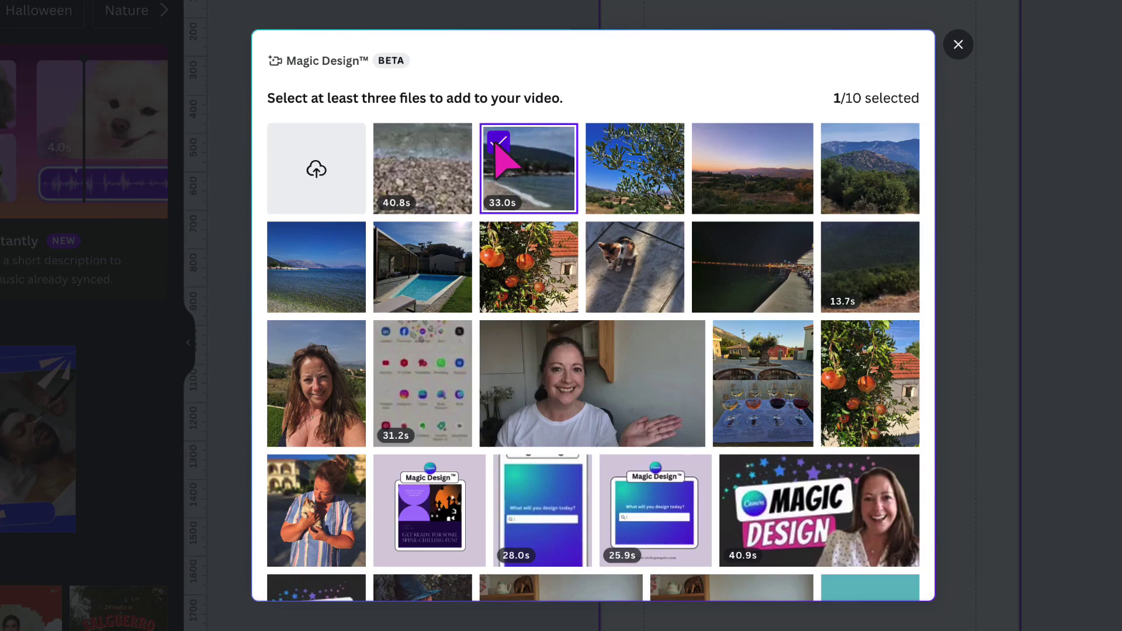
mouse_move(459, 152)
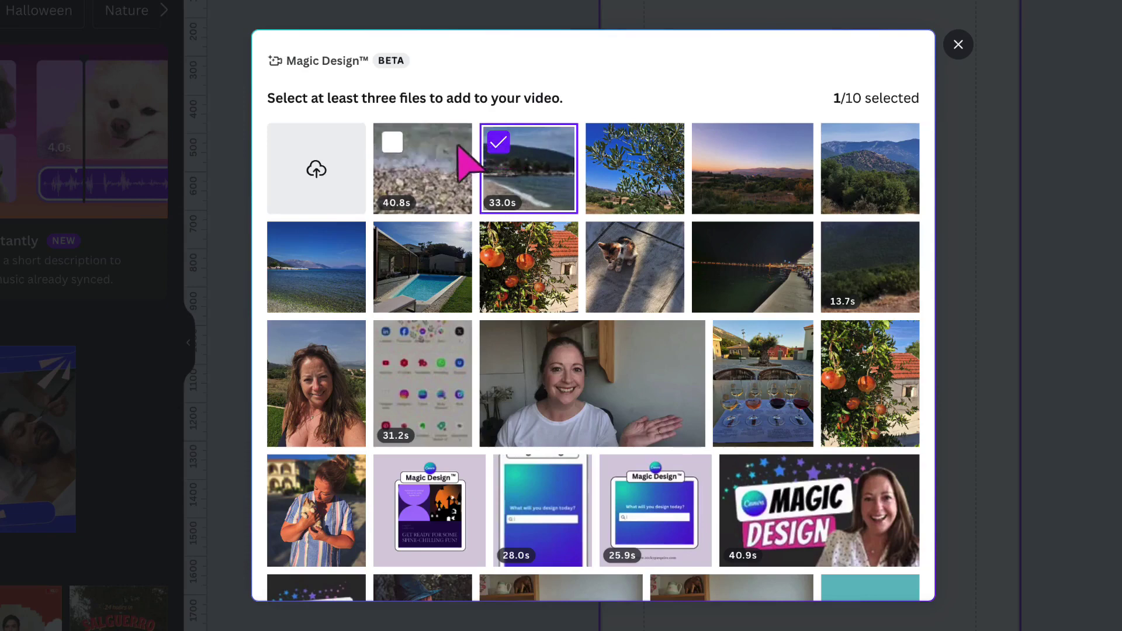
left_click(392, 143)
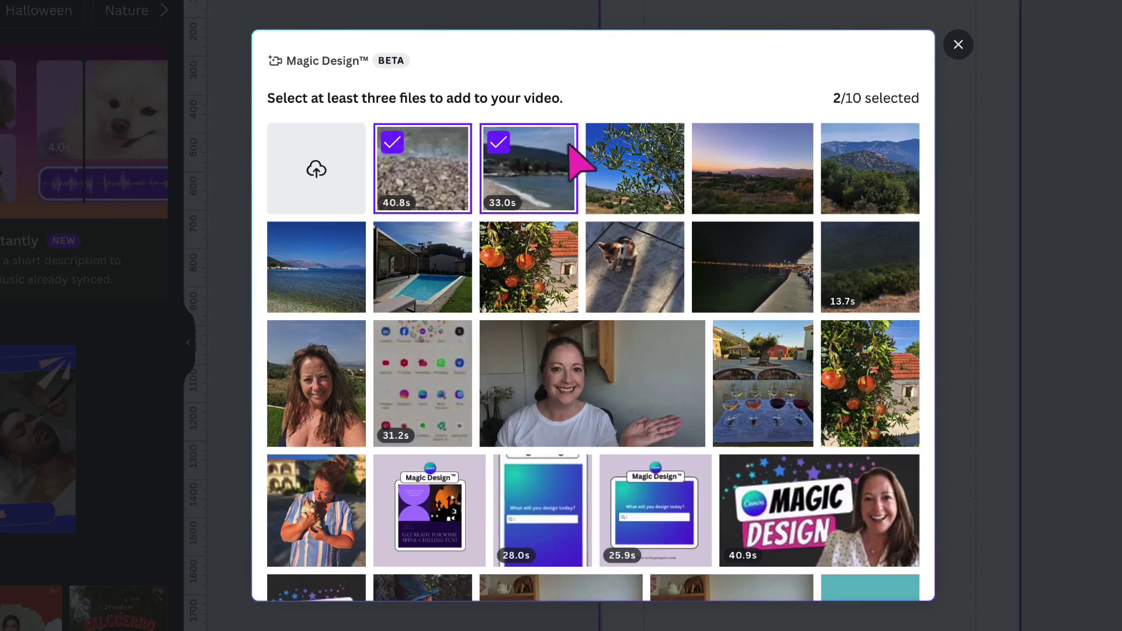
left_click(602, 142)
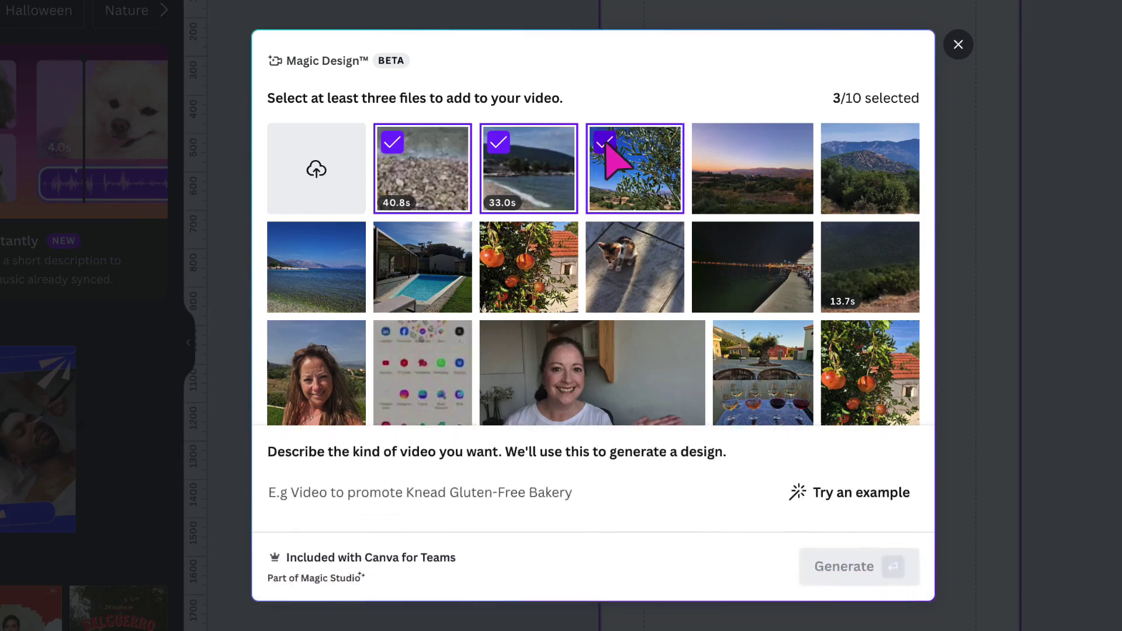
left_click(496, 239)
left_click(710, 146)
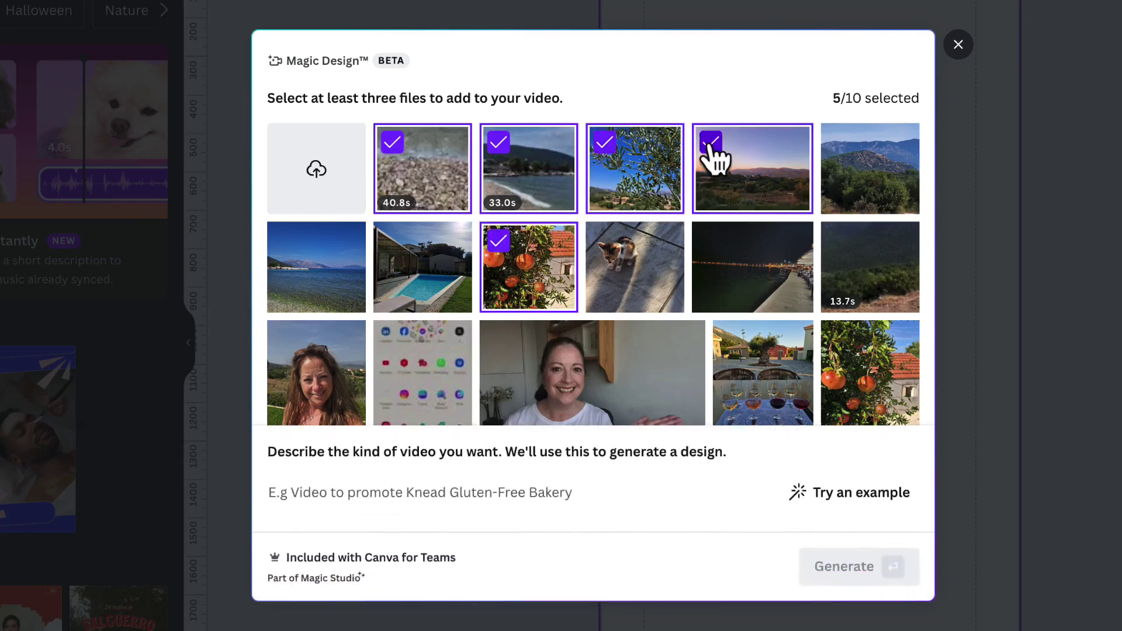
left_click(289, 250)
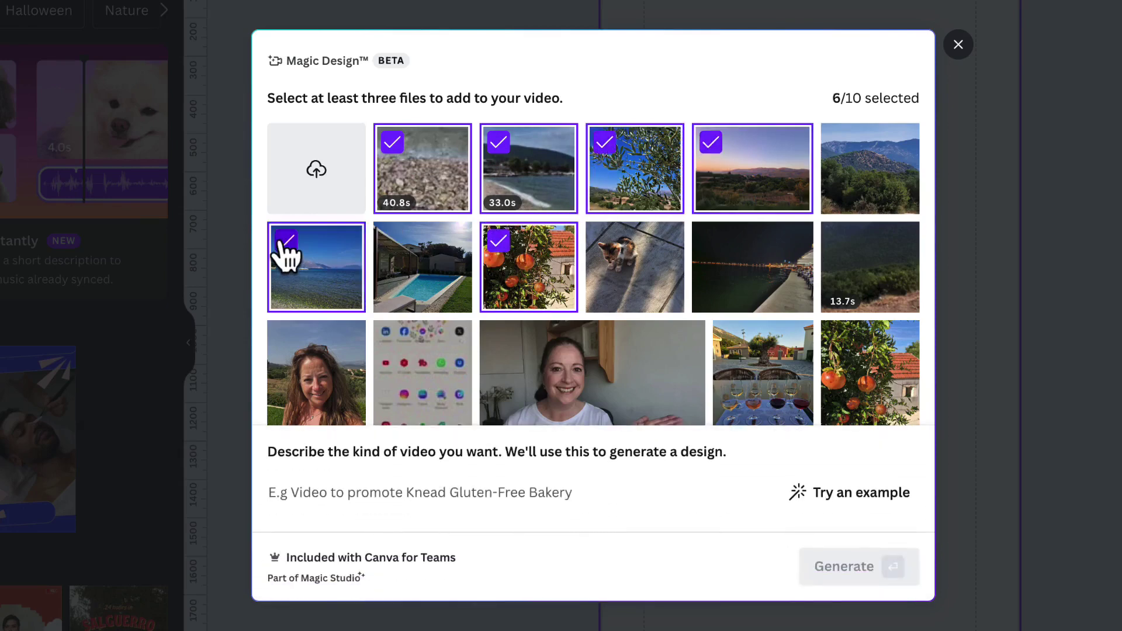
Try Magic Design's example descriptions in the video description box
left_click(270, 492)
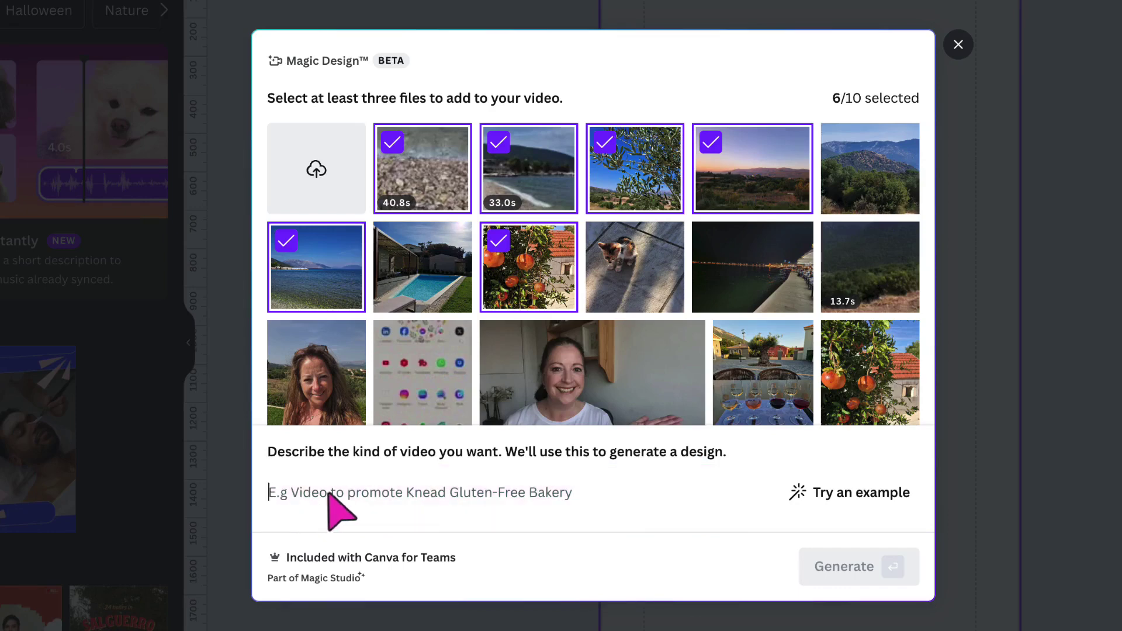
left_click(536, 494)
left_click(835, 493)
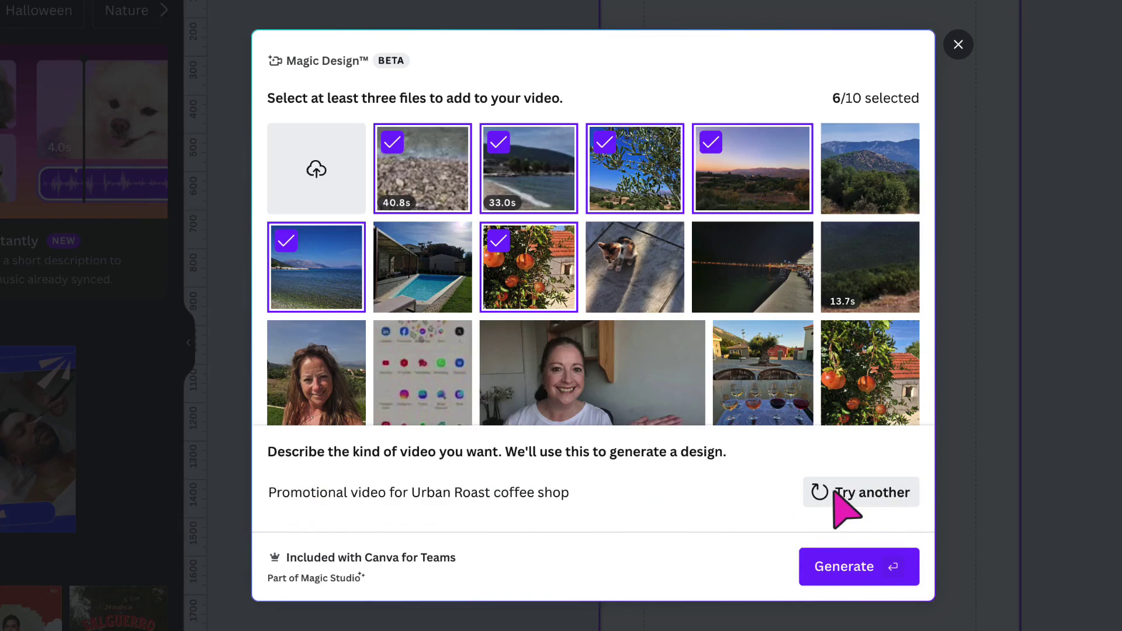
left_click(836, 494)
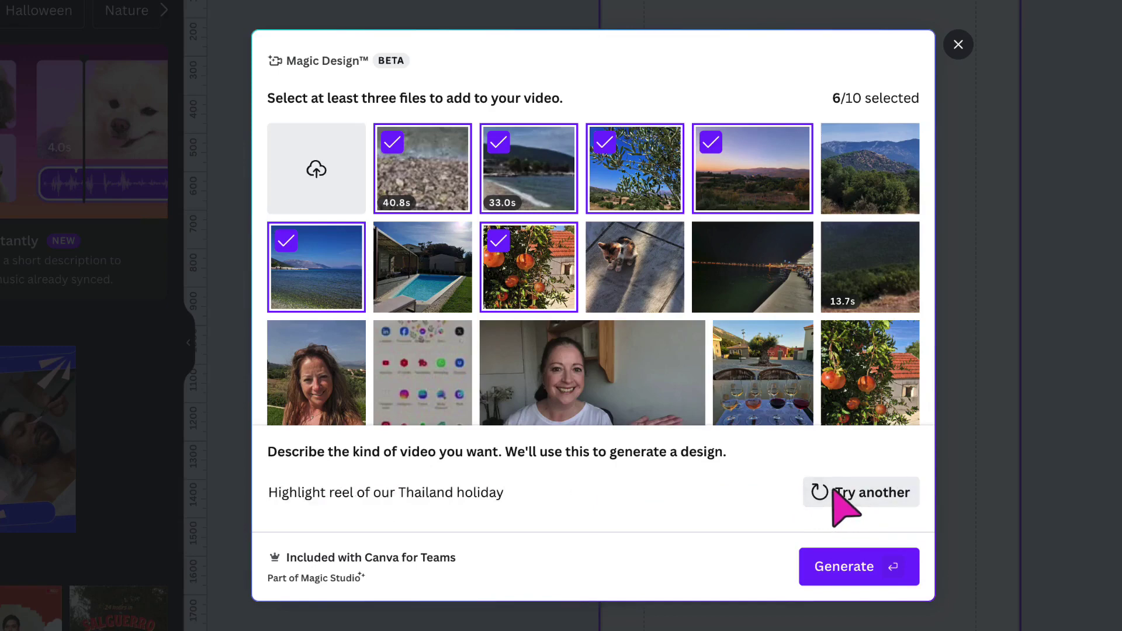
Replace the description with 'Instagram Reel of my dreamy holiday in Kefalonia' and generate the video
left_click_drag(526, 494, 269, 494)
key("BackSpace")
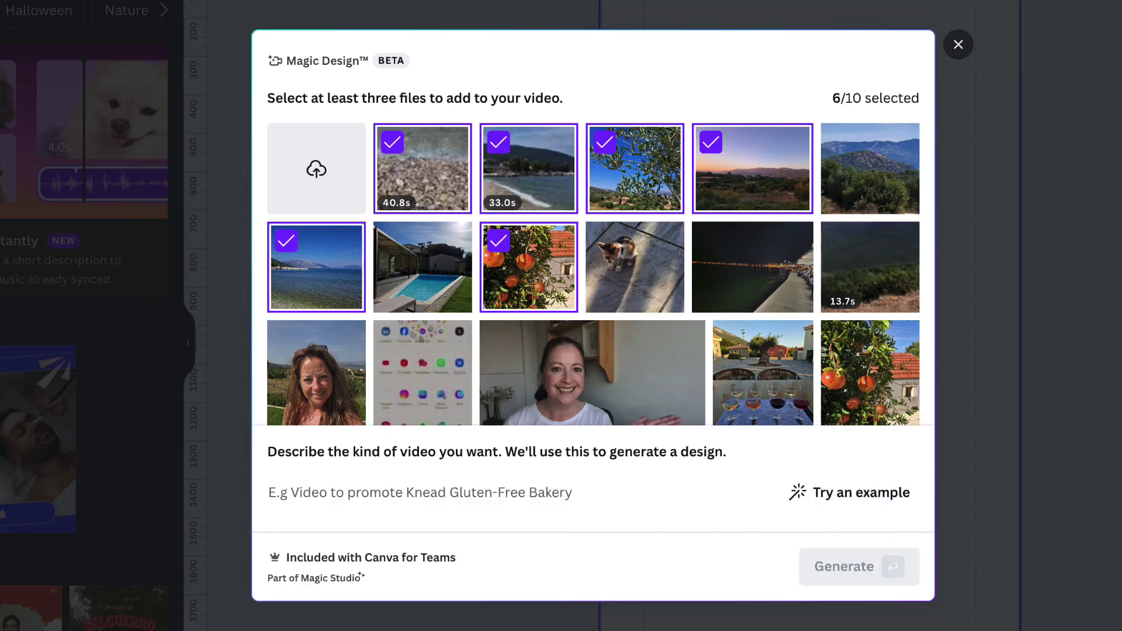
type("Ins")
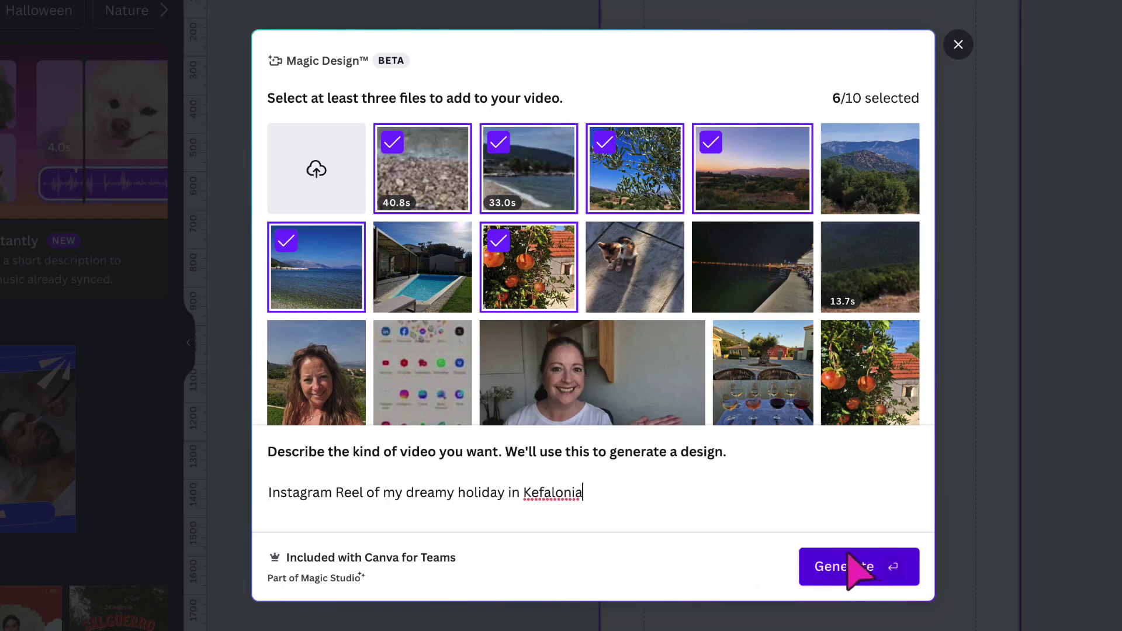
left_click(847, 572)
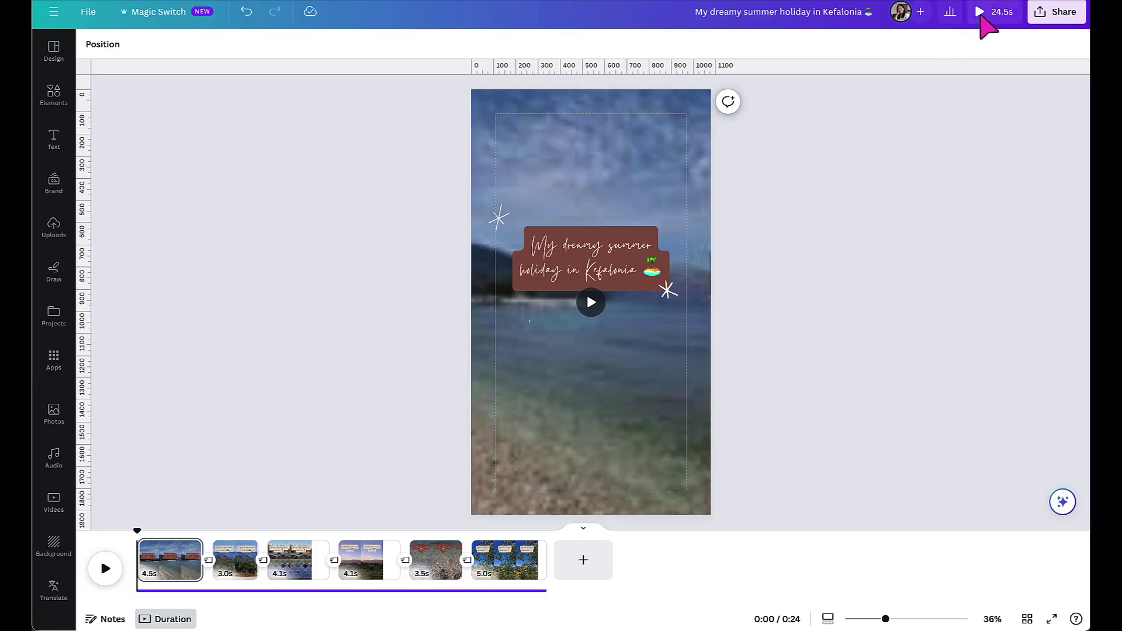
left_click(982, 16)
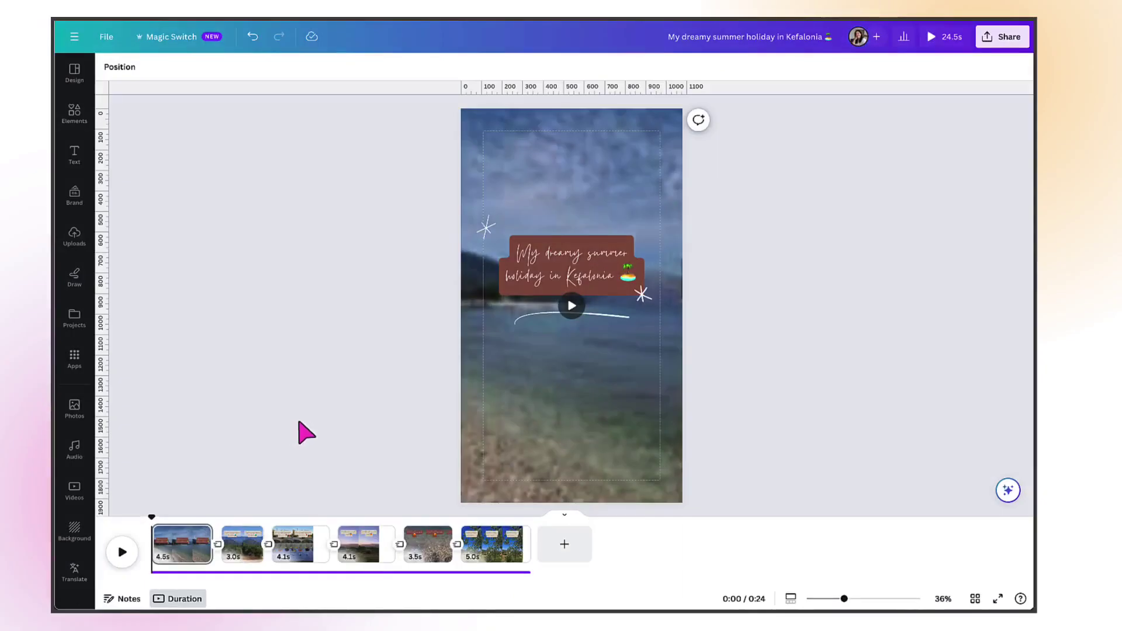
left_click(542, 289)
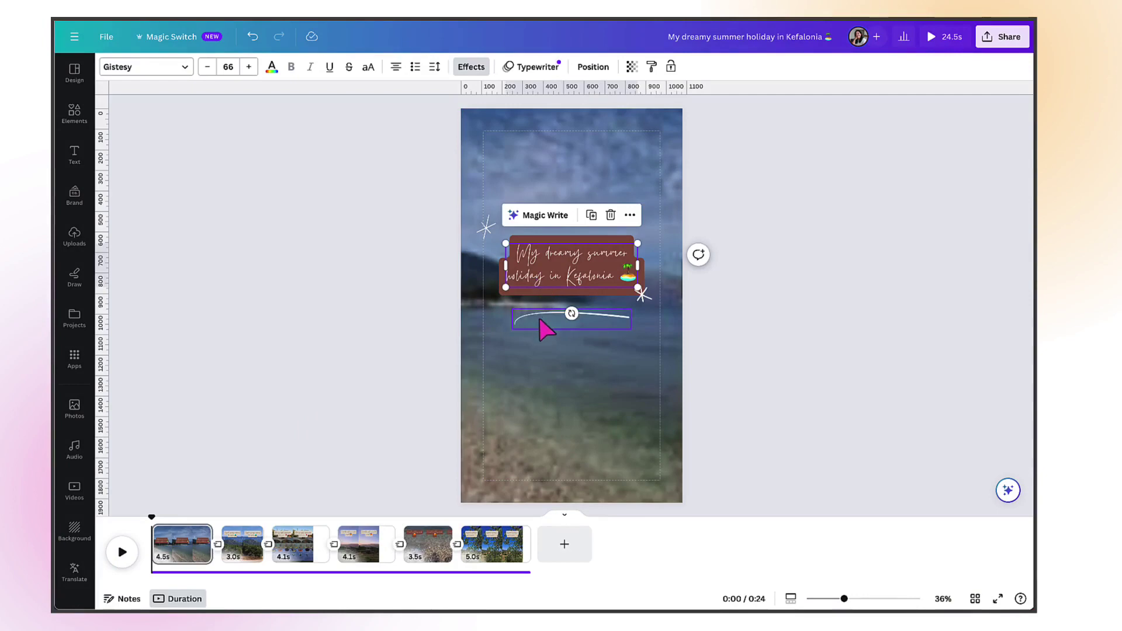
Check page 2's clip timing, select its caption, and expand the soundtrack in the timeline
left_click(542, 323)
left_click(237, 558)
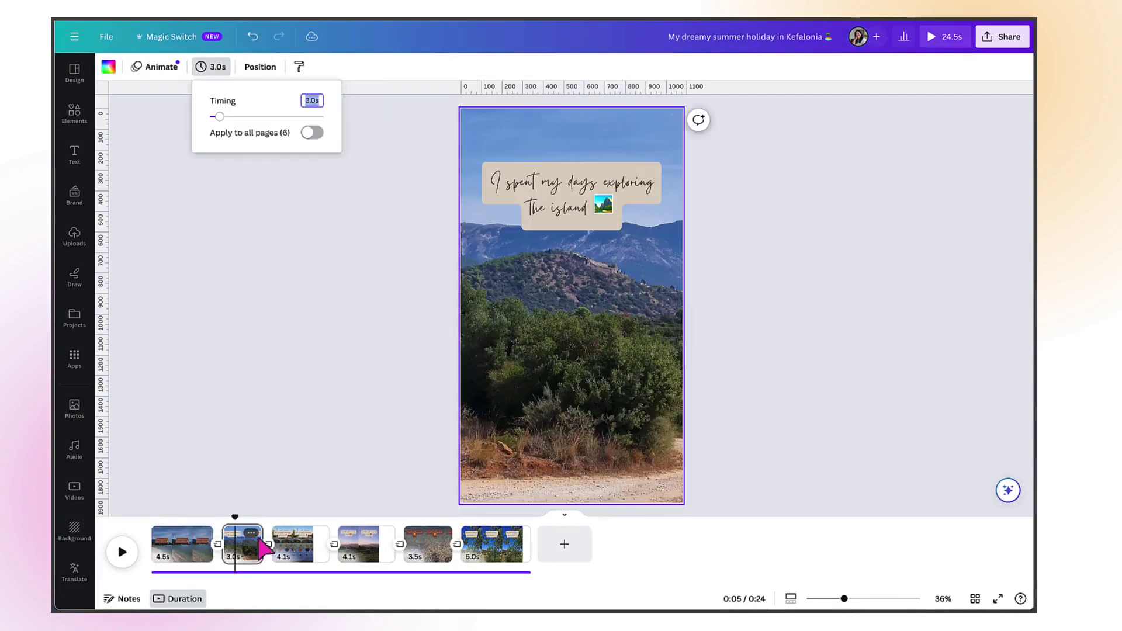
left_click(606, 214)
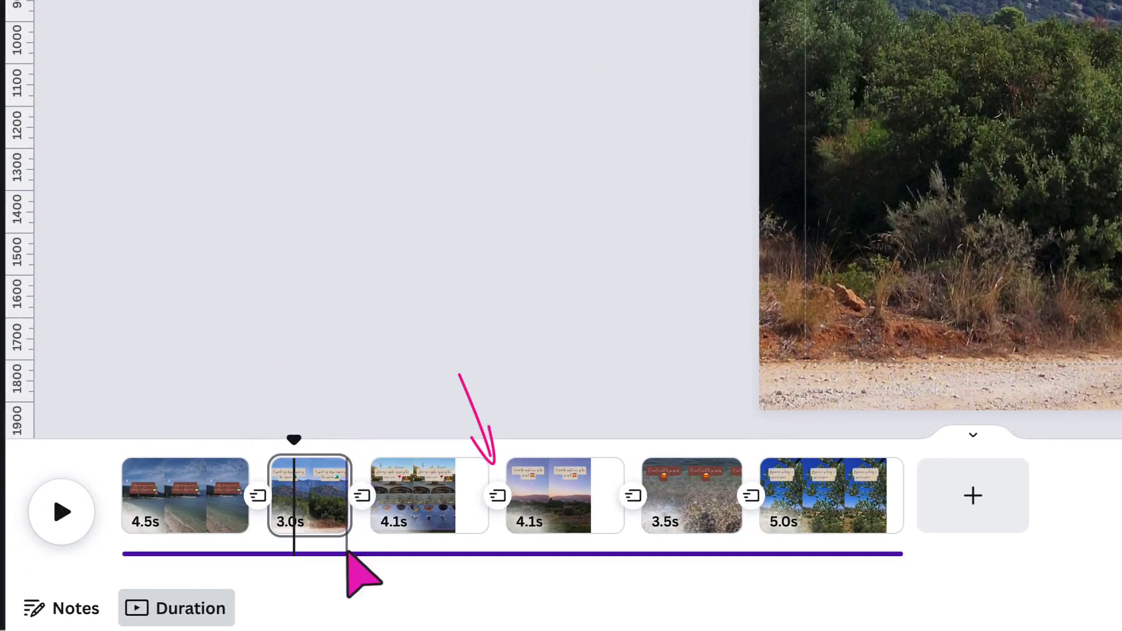
left_click(321, 554)
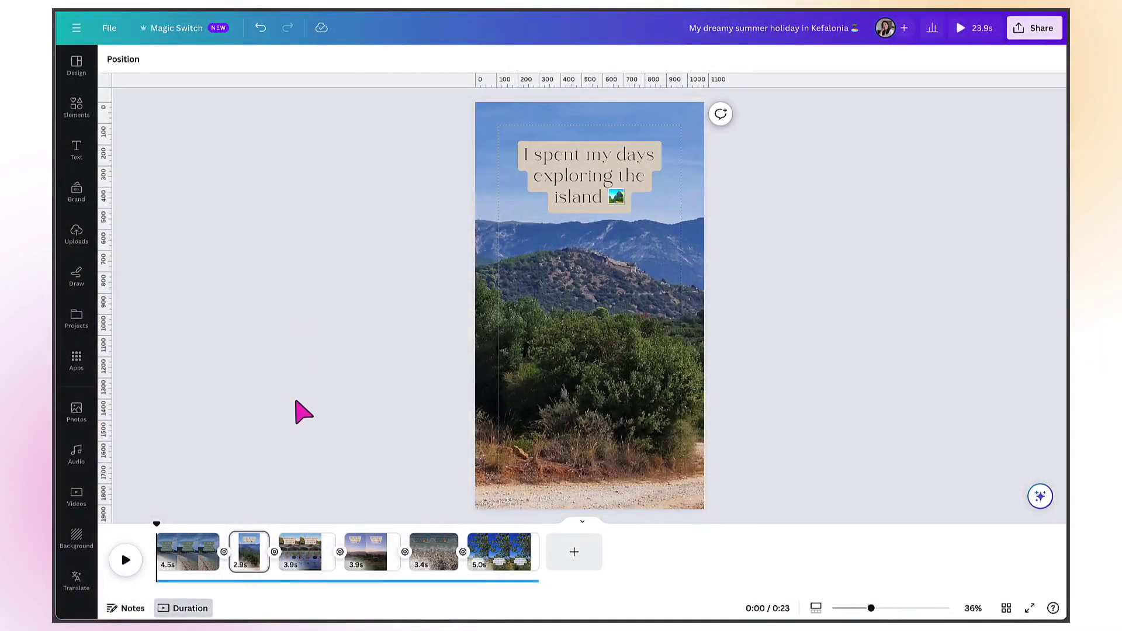
Remove the original soundtrack and add the Summer Vibe track across the 23.9s timeline
left_click(280, 582)
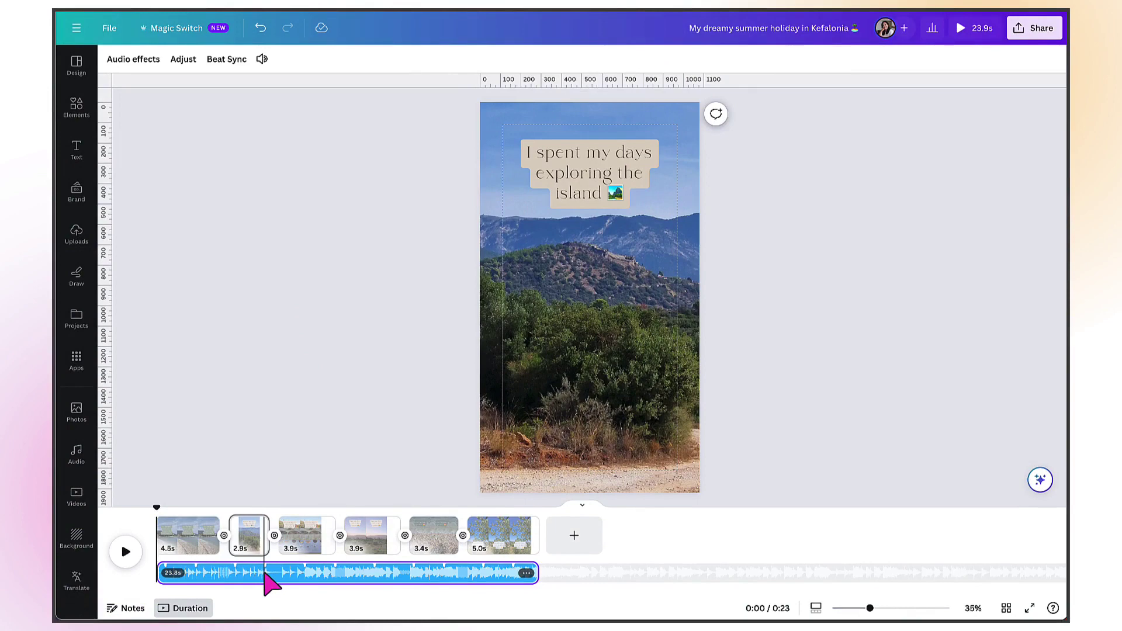
left_click(265, 573)
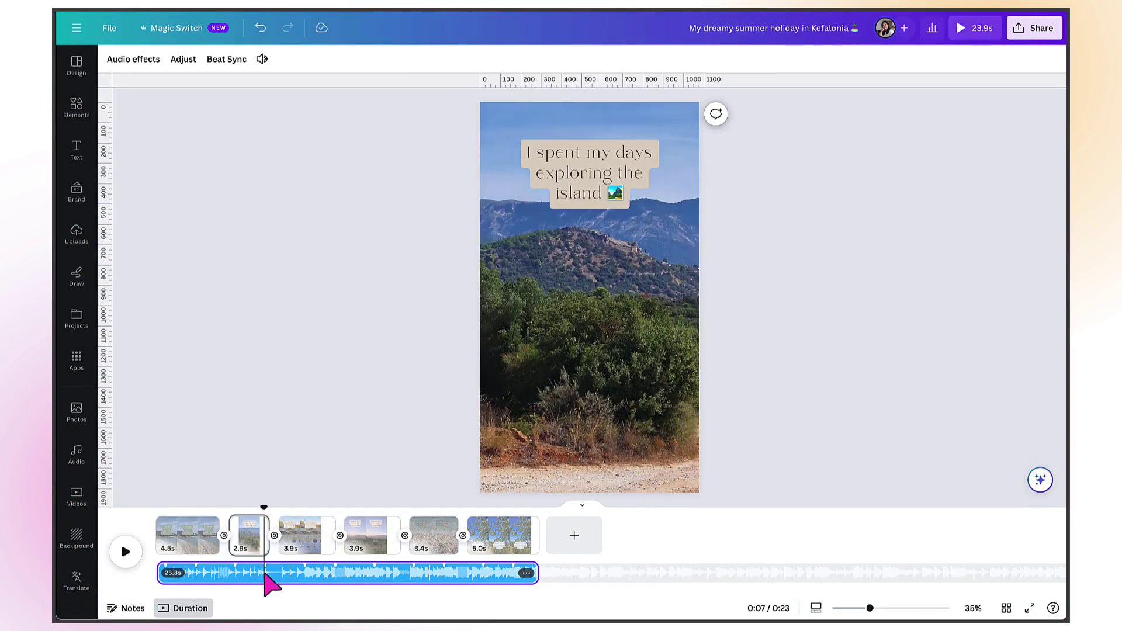
key("Escape")
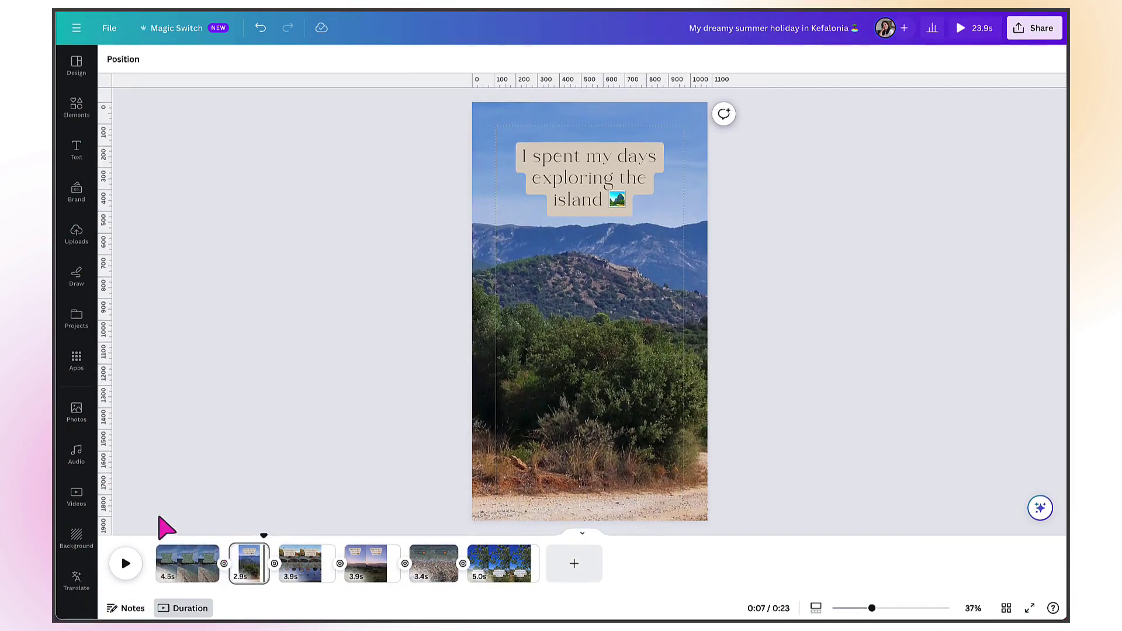
left_click(76, 454)
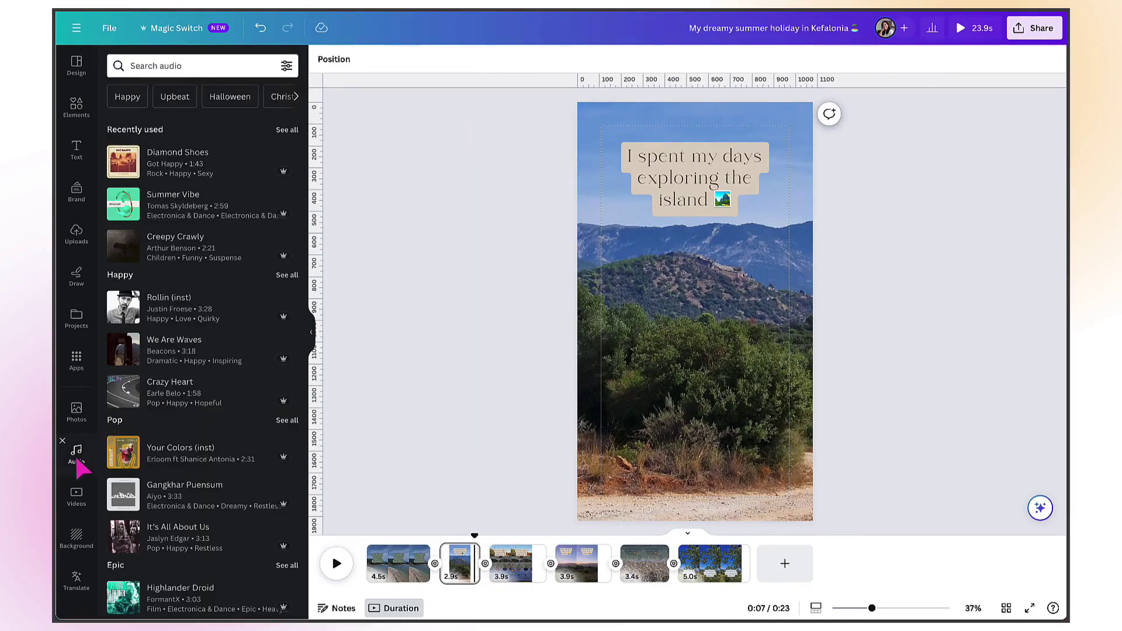
left_click_drag(175, 205, 368, 570)
left_click(312, 339)
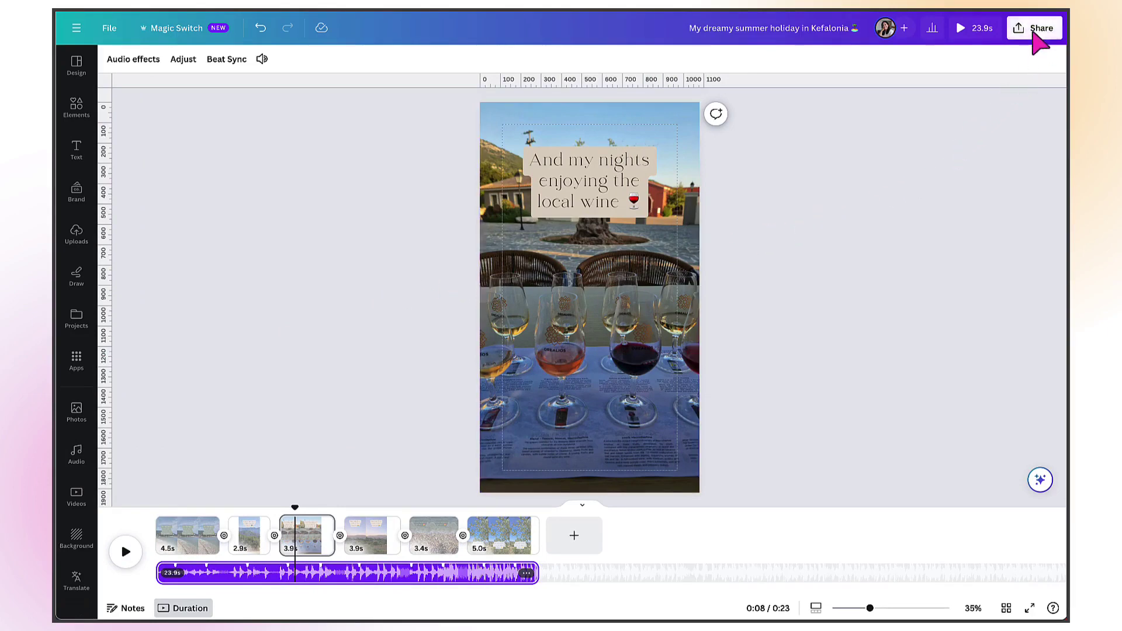
Open the Share options for the Kefalonia reel
left_click(1039, 37)
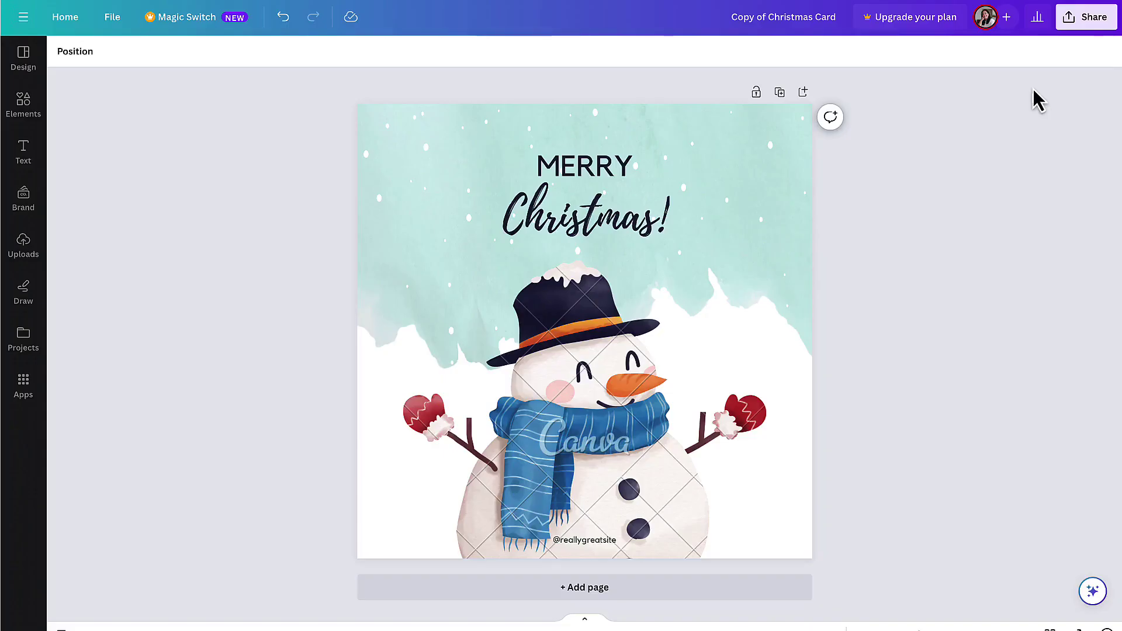
Try downloading the Christmas card as a PNG and view its purchase and watermarked draft options
left_click(1089, 24)
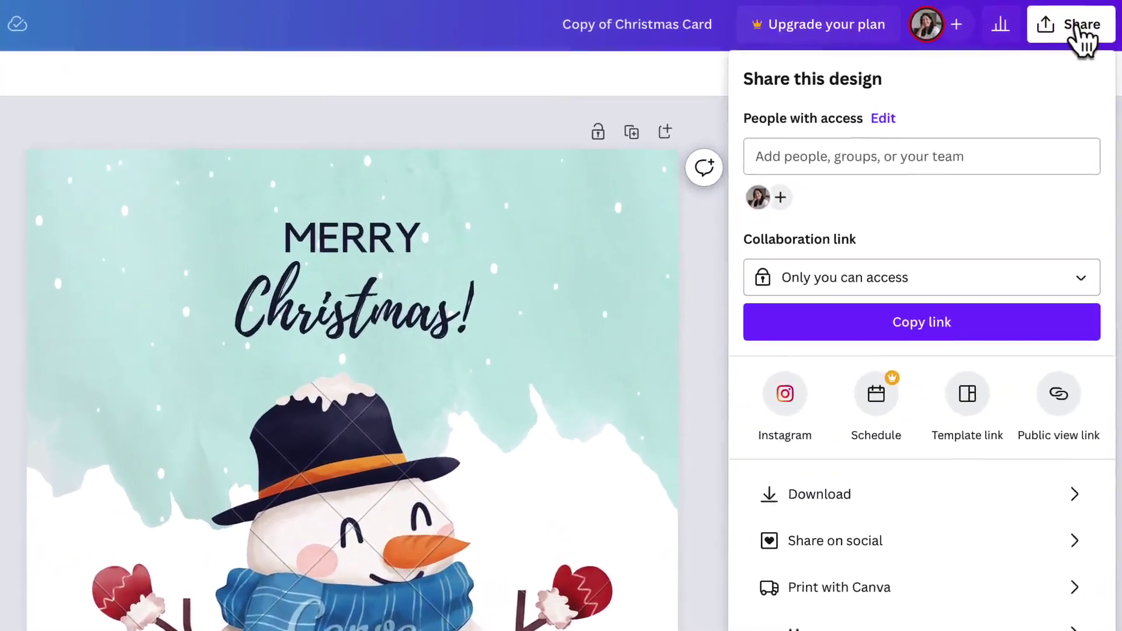
left_click(894, 530)
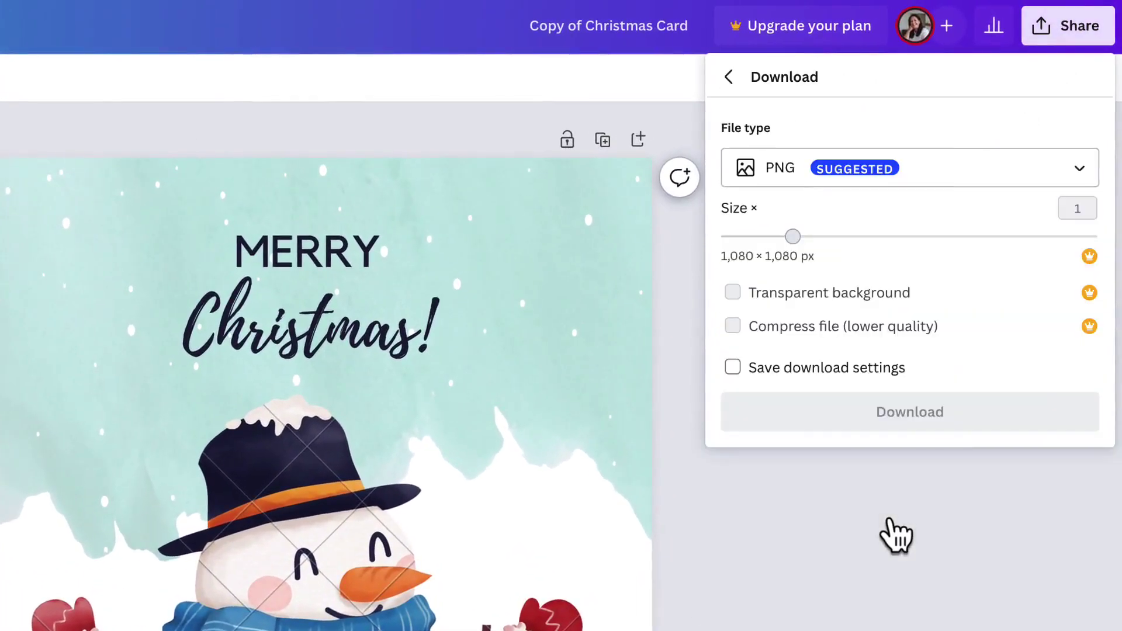
left_click(909, 420)
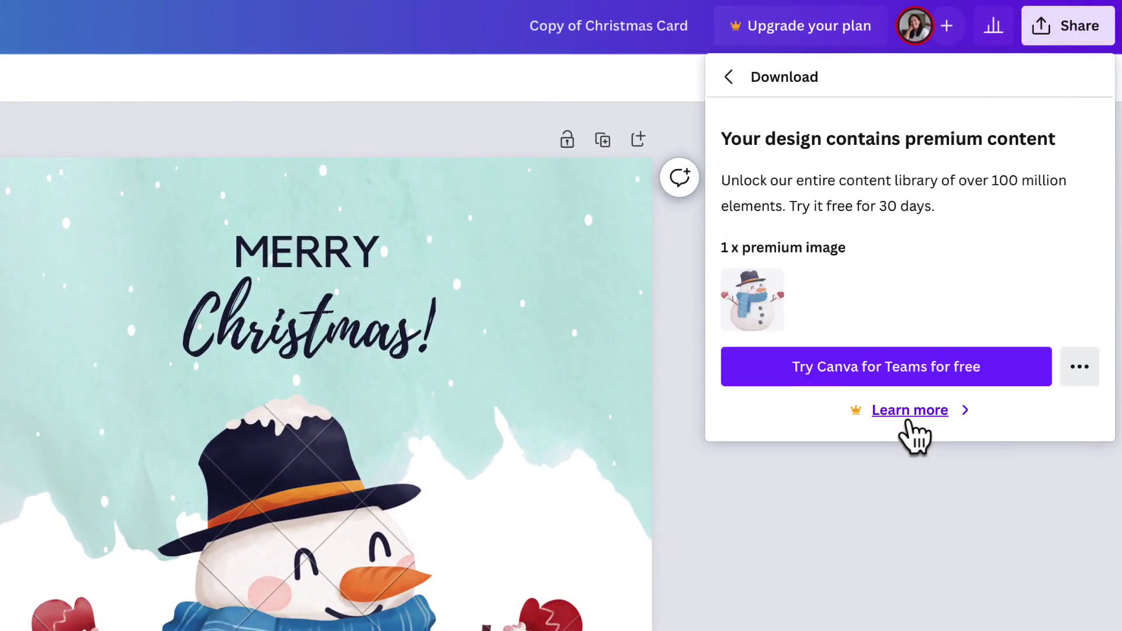
left_click(1086, 373)
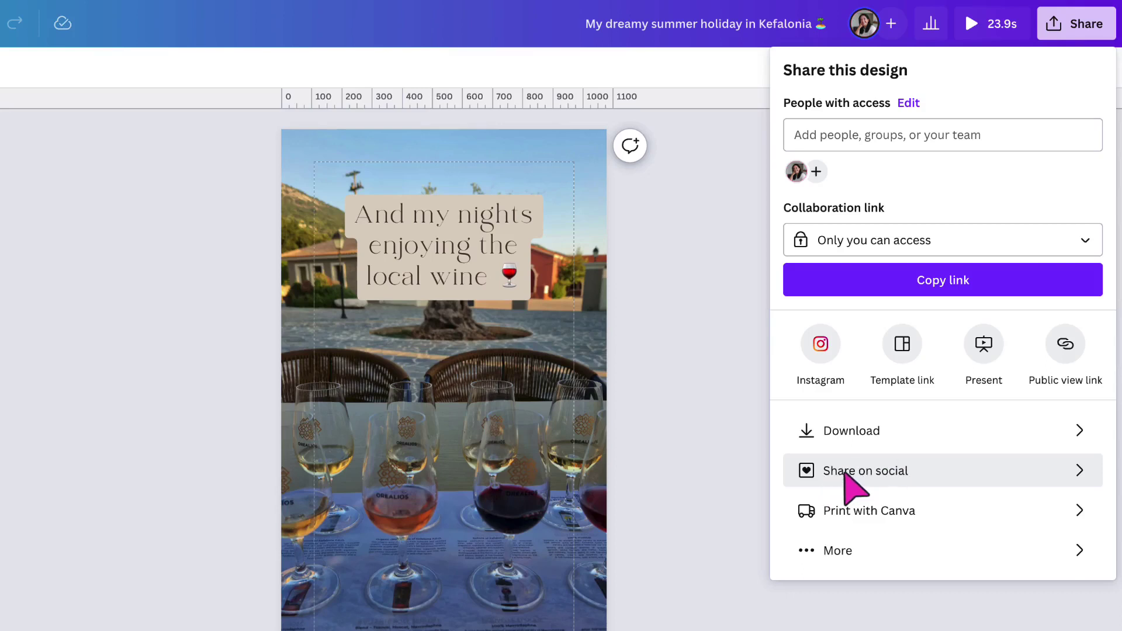
Choose Pinterest under Share on social, connect the account and grant Canva access
left_click(854, 486)
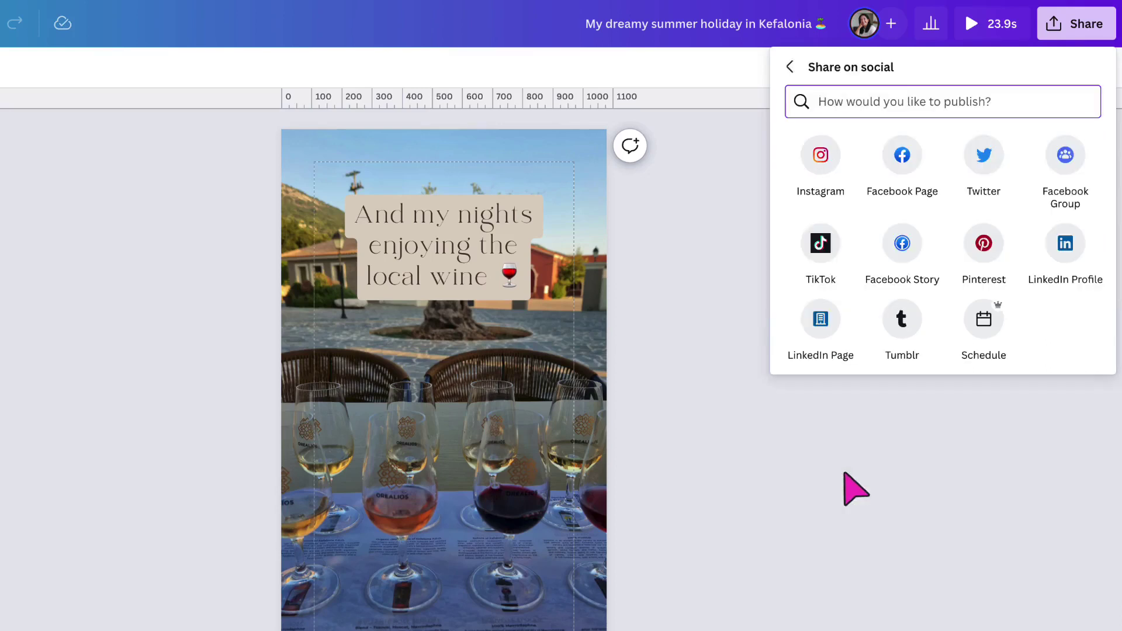
left_click(980, 244)
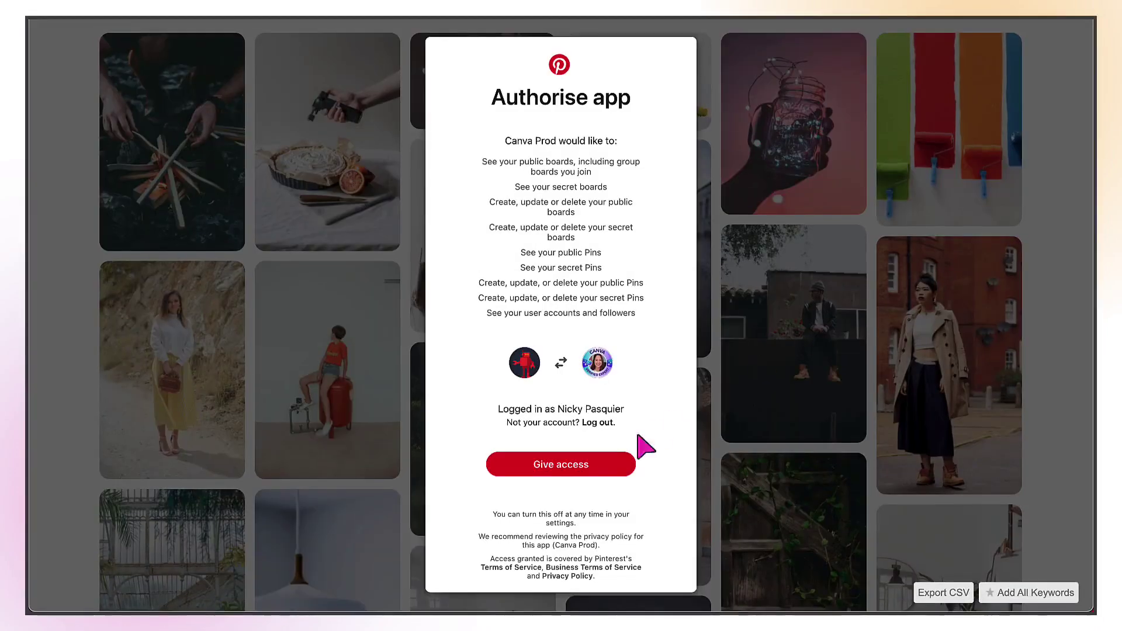
left_click(575, 474)
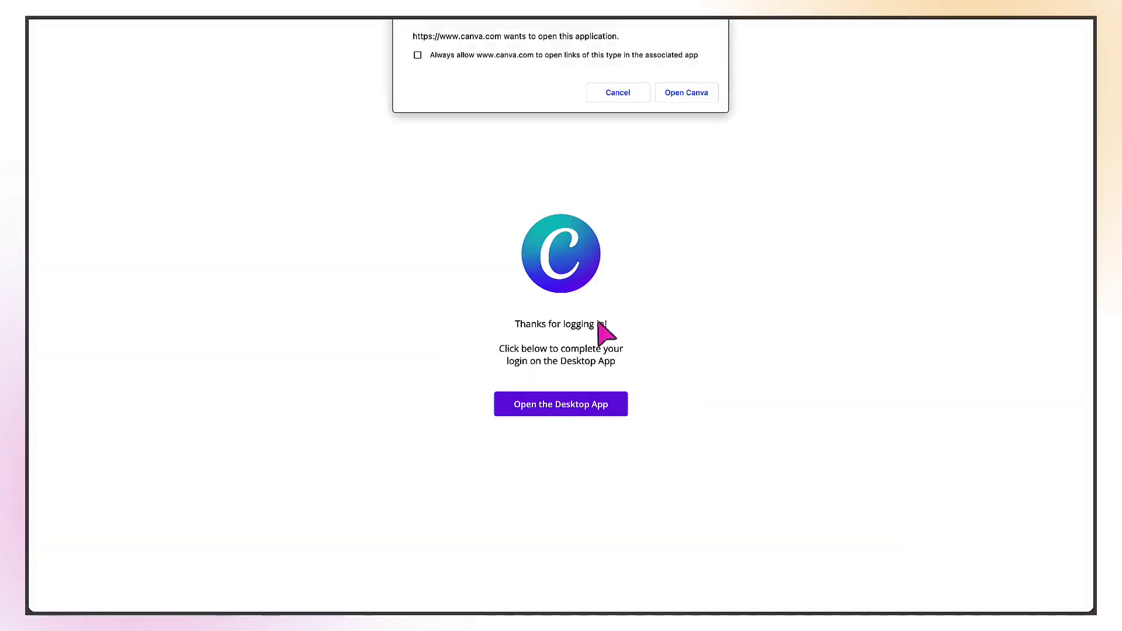
left_click(682, 87)
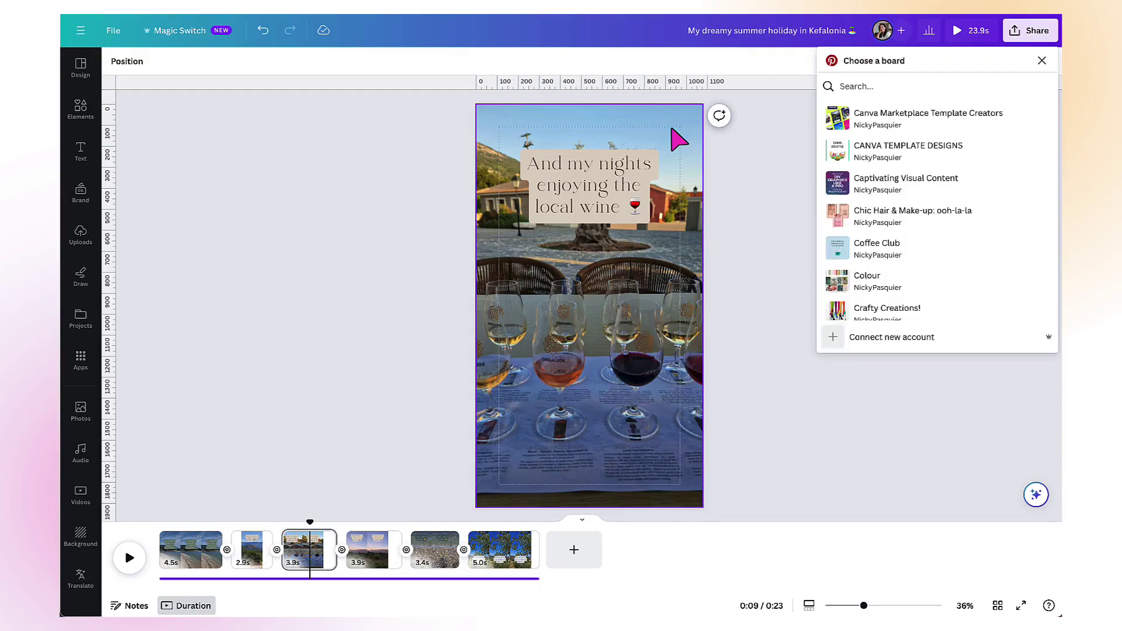